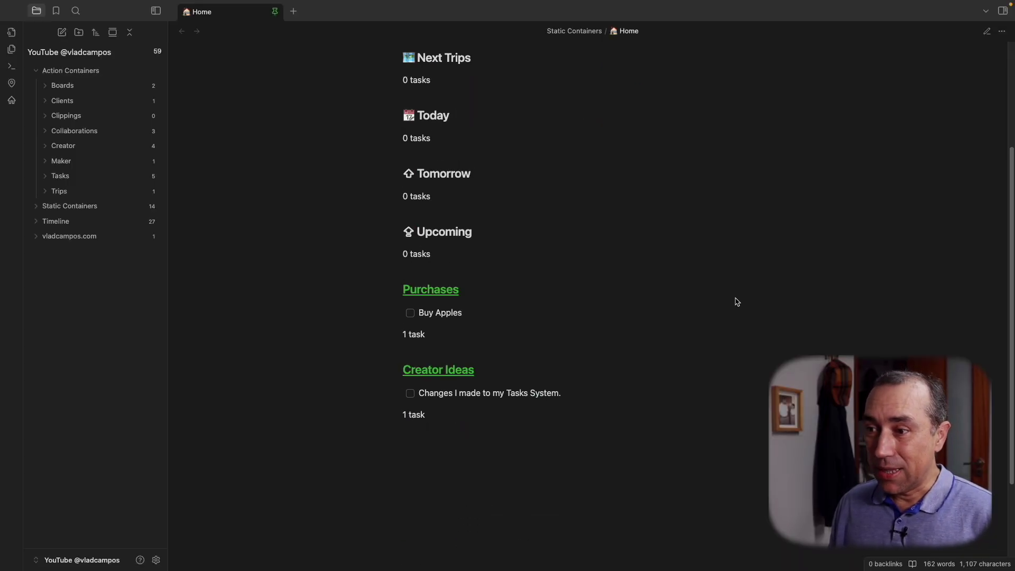
{"action": "scroll", "coordinate": [608, 314], "scroll_direction": "down", "scroll_amount": 2}
Open the Purchases note from its heading link in a new tab, then return to Home.
{"action": "mouse_move", "coordinate": [454, 252]}
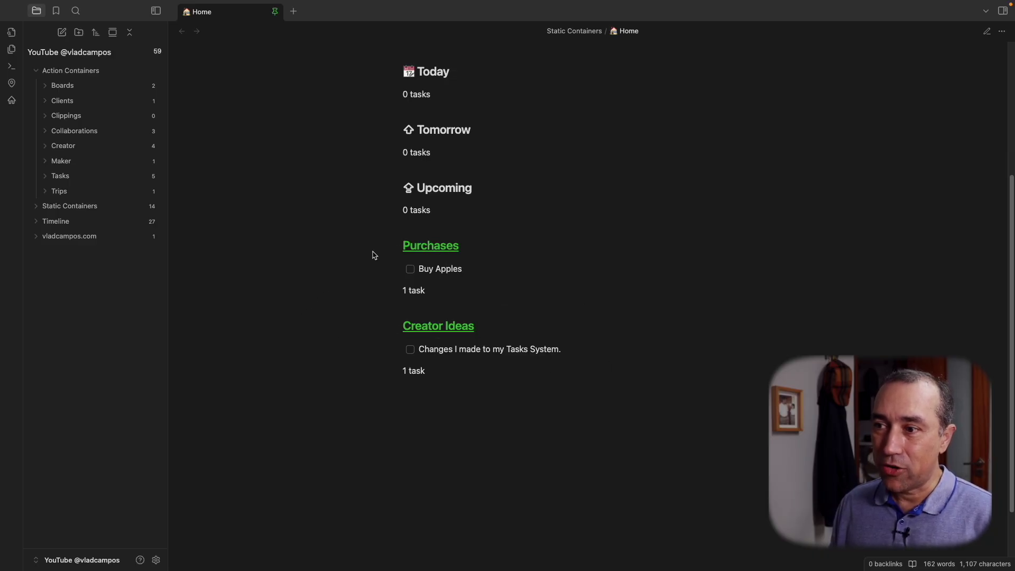
{"action": "left_click", "coordinate": [426, 247]}
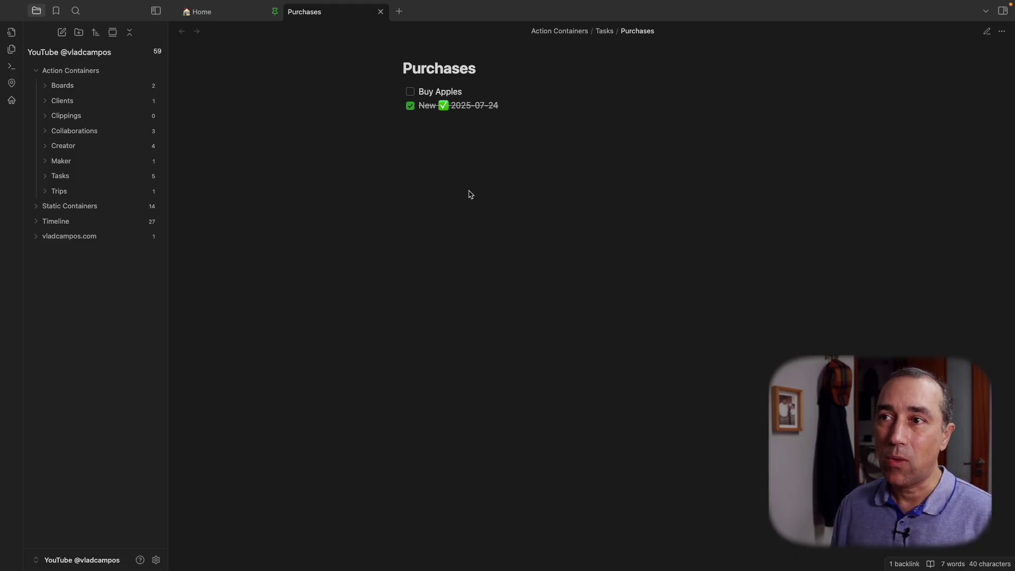
{"action": "left_click", "coordinate": [217, 12]}
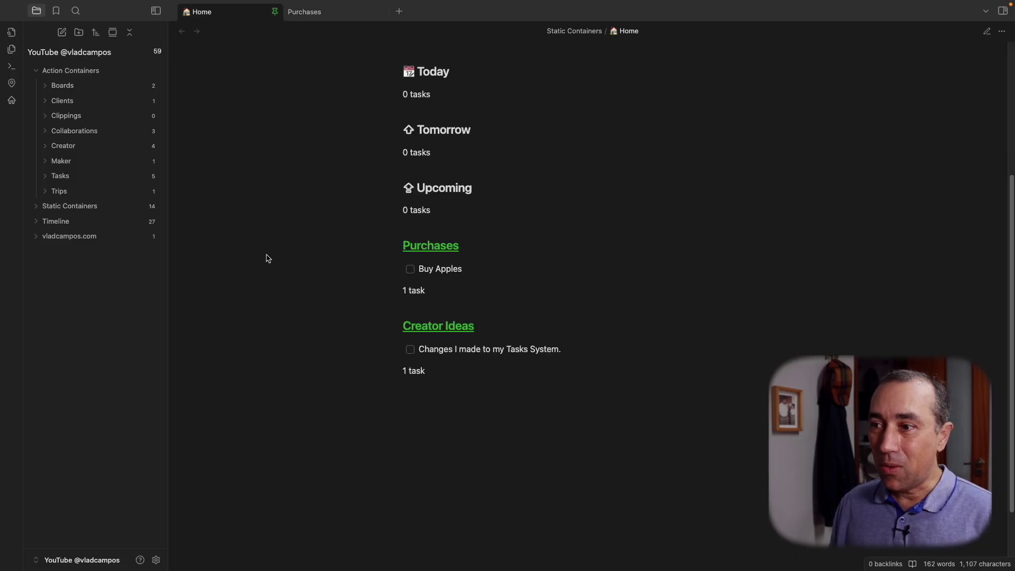
{"action": "scroll", "coordinate": [268, 259], "scroll_direction": "up", "scroll_amount": 5}
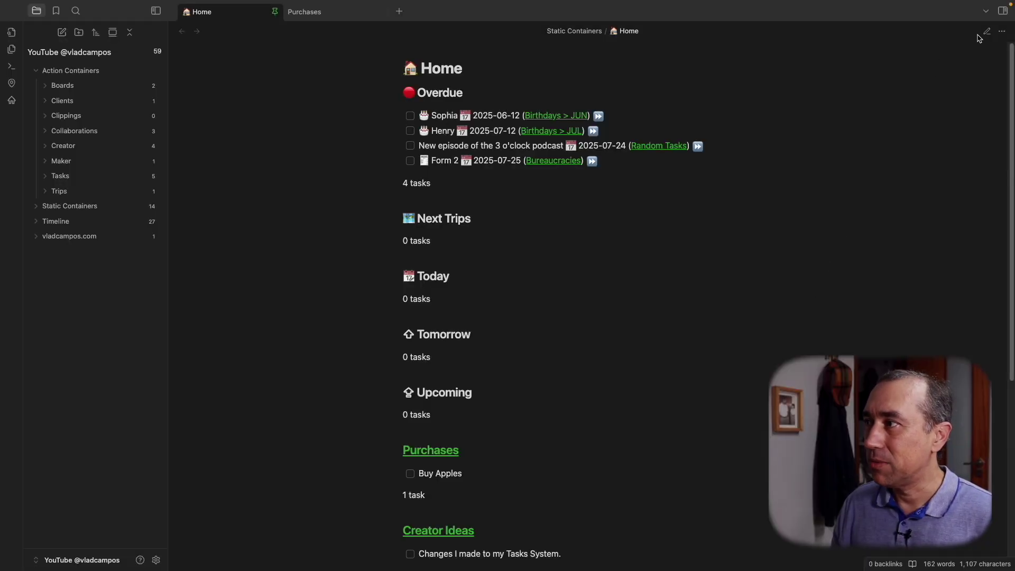
In source mode, add <button>Click Here</button> on a new line under the Home title.
{"action": "left_click", "coordinate": [987, 32]}
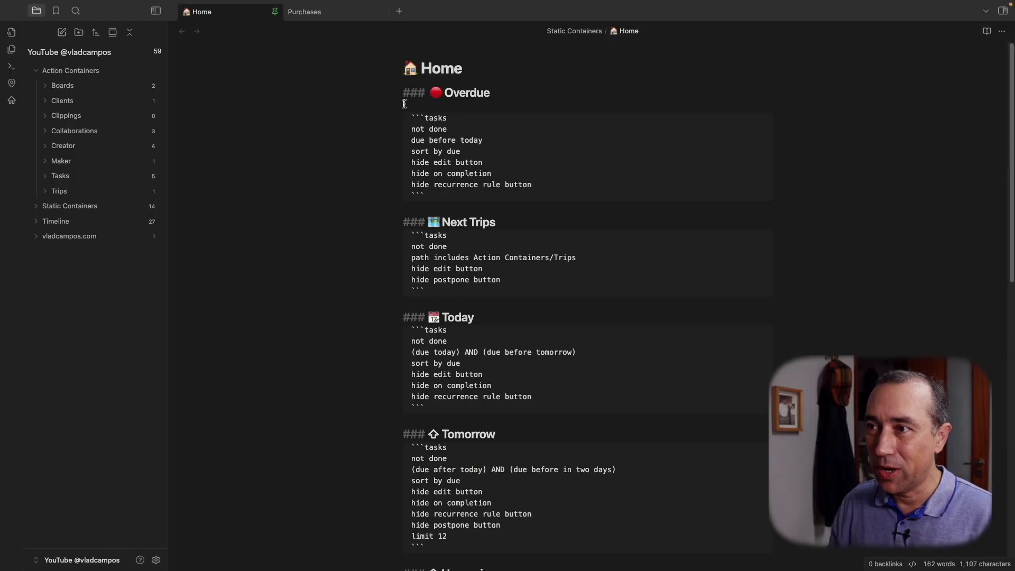
{"action": "key", "text": "Return"}
{"action": "key", "text": "Return"}
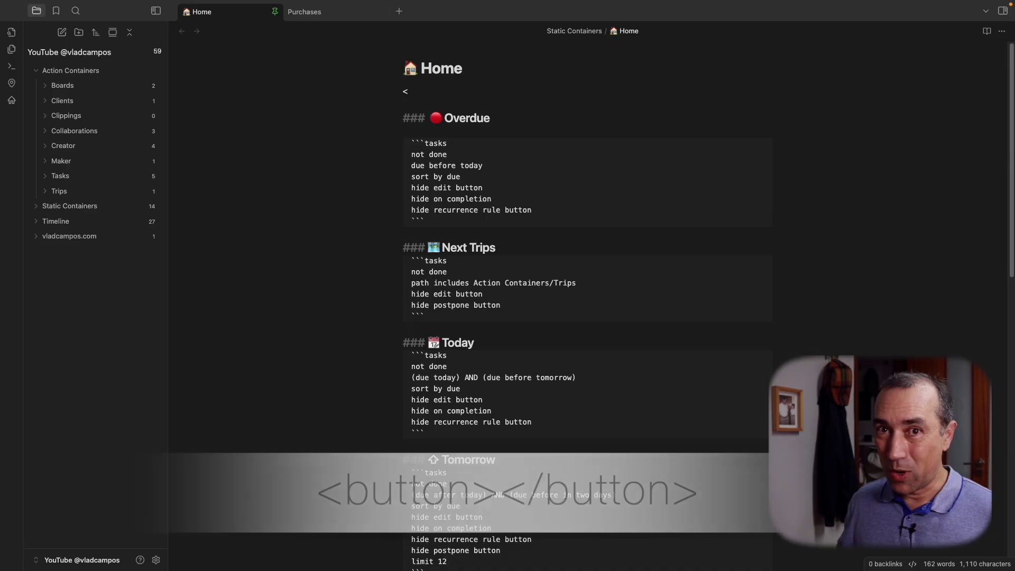
{"action": "type", "text": "<"}
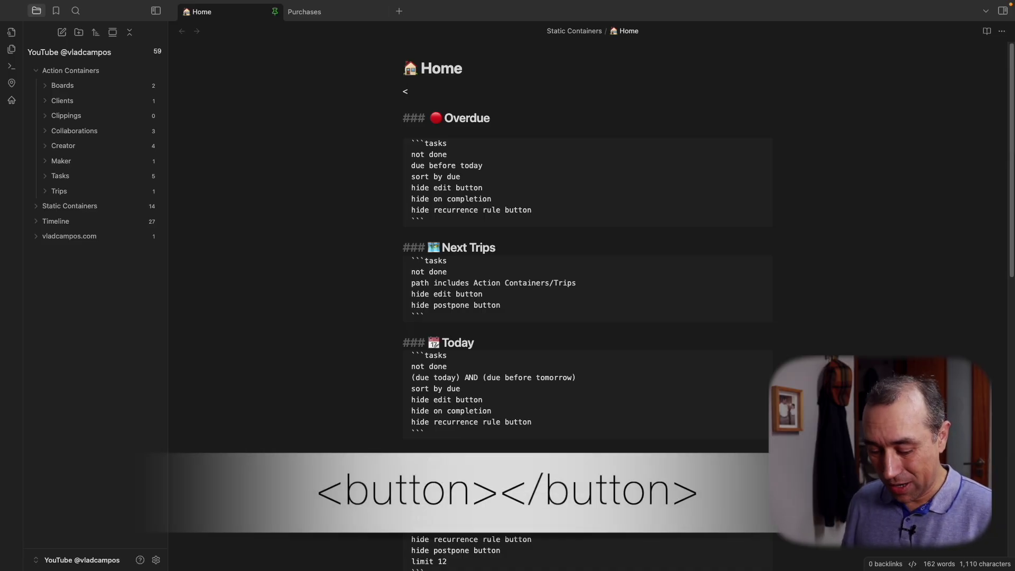
{"action": "type", "text": "button>"}
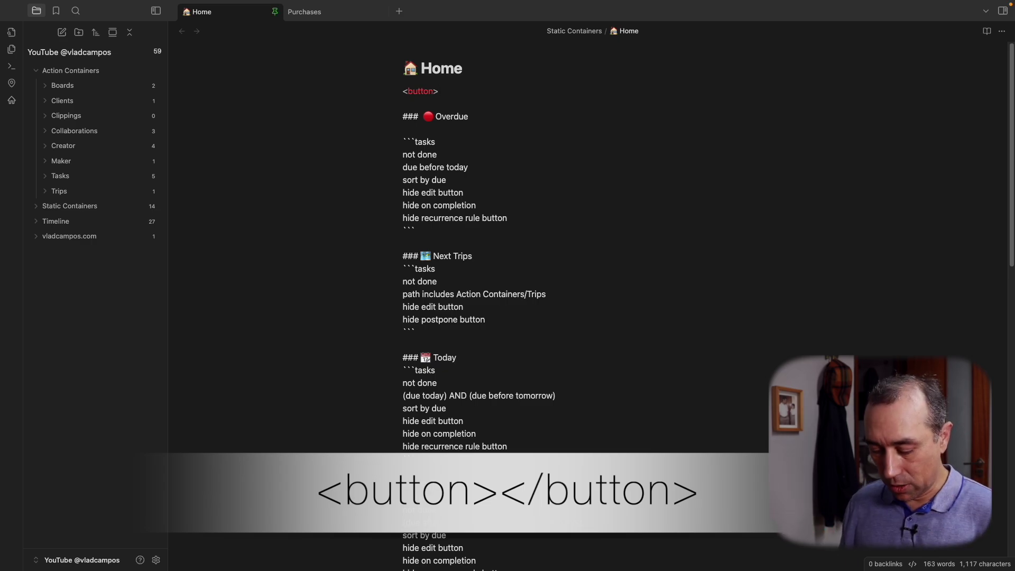
{"action": "type", "text": "</"}
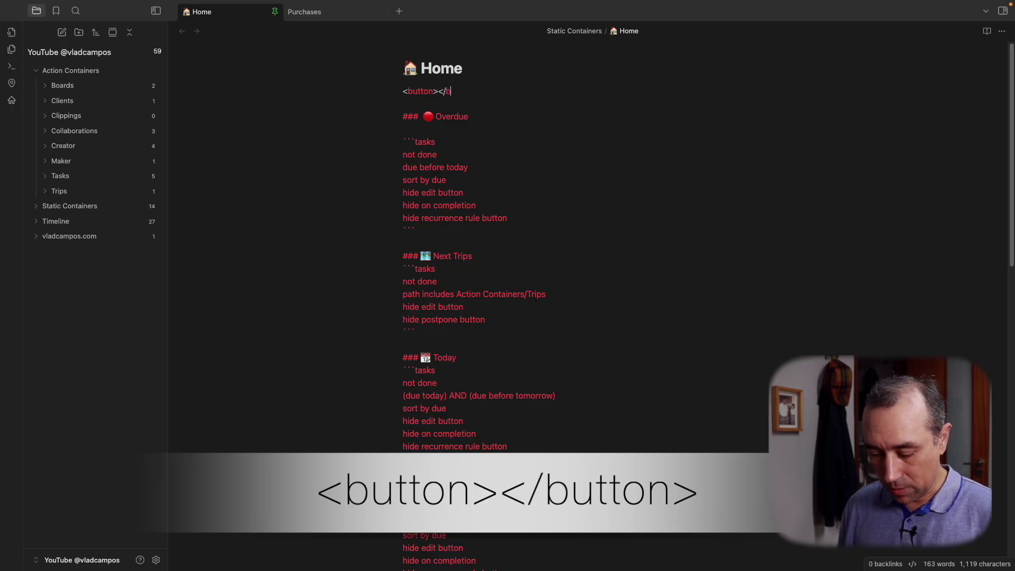
{"action": "type", "text": "button>"}
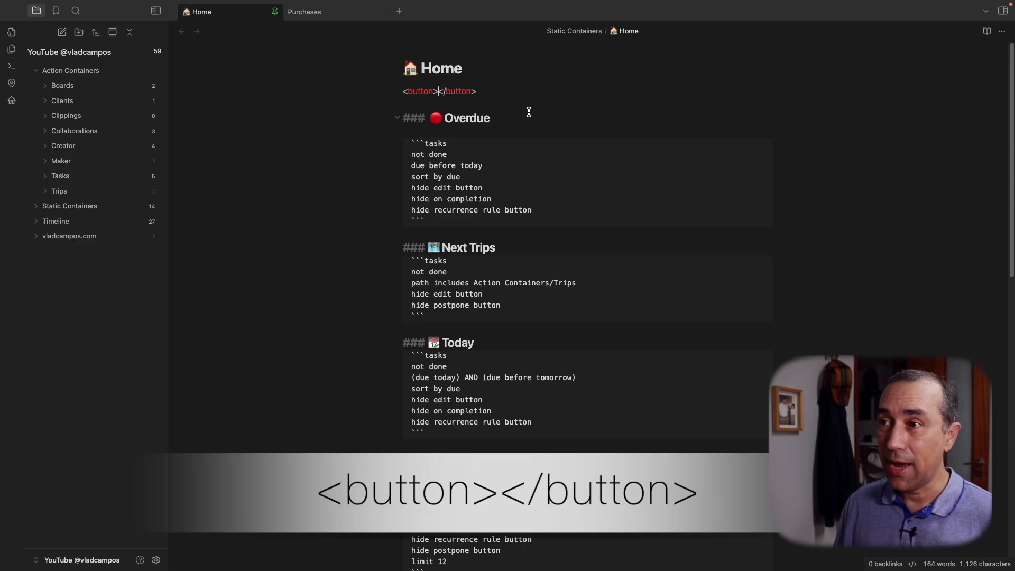
{"action": "type", "text": "Click "}
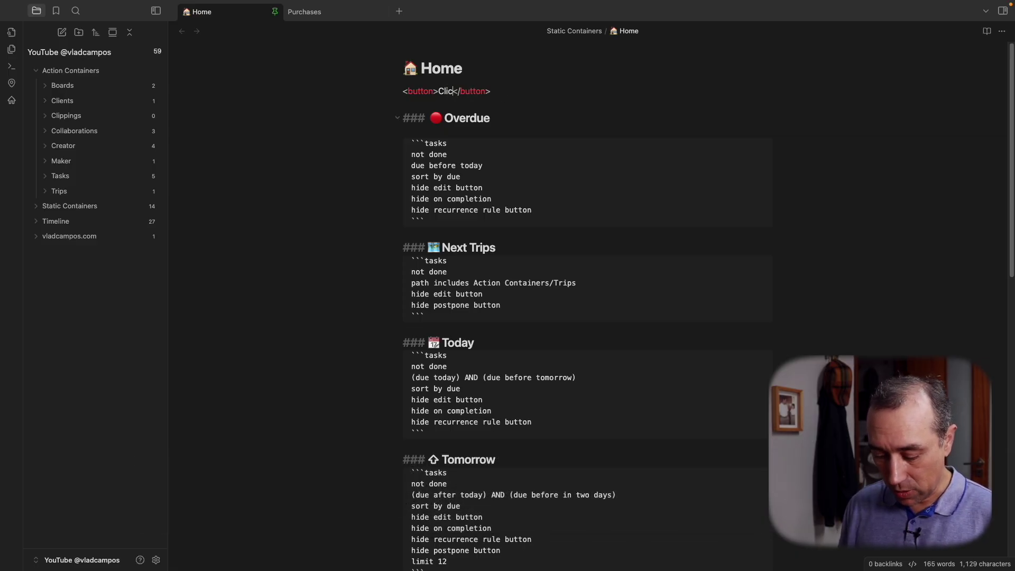
{"action": "type", "text": "Here"}
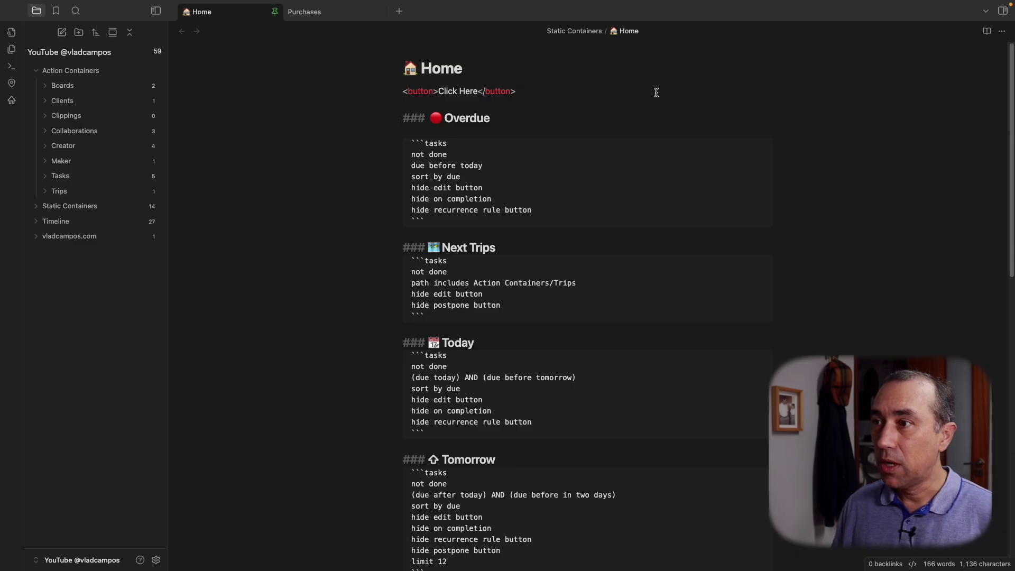
Replace the button's Click Here label with a [[Purchases]] link.
{"action": "left_click", "coordinate": [986, 31]}
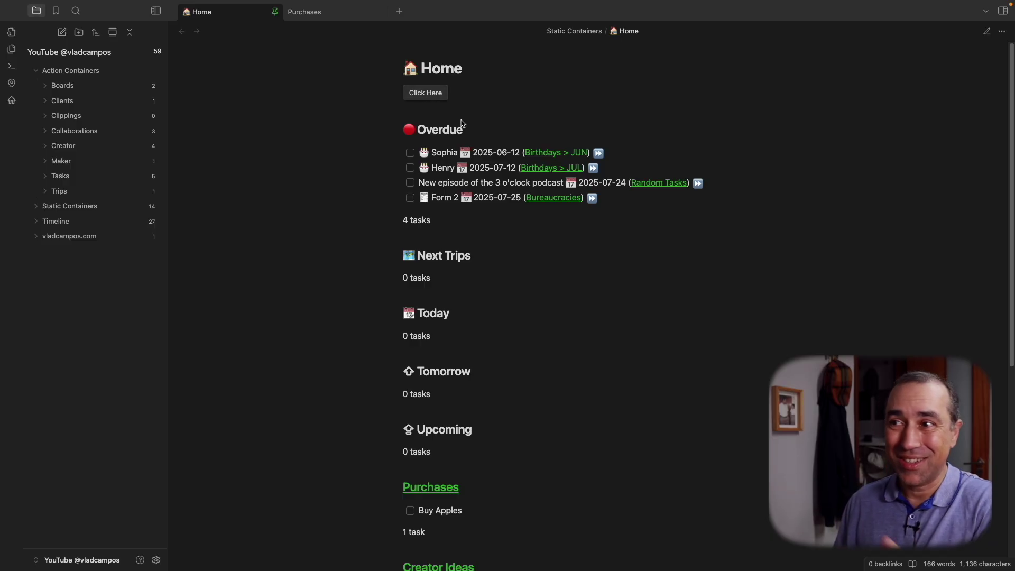
{"action": "left_click", "coordinate": [987, 32]}
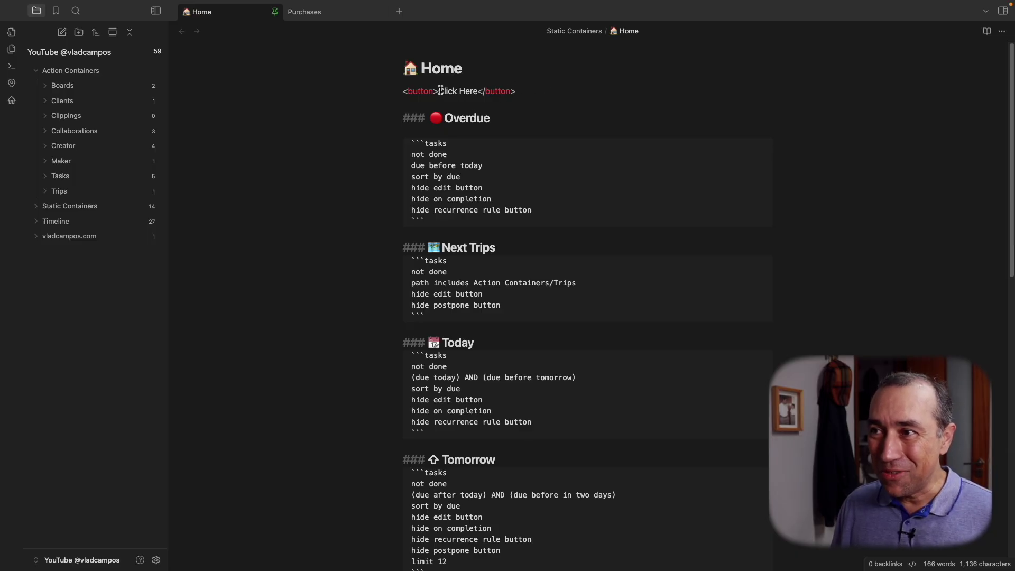
{"action": "left_click_drag", "start_coordinate": [438, 91], "coordinate": [478, 91]}
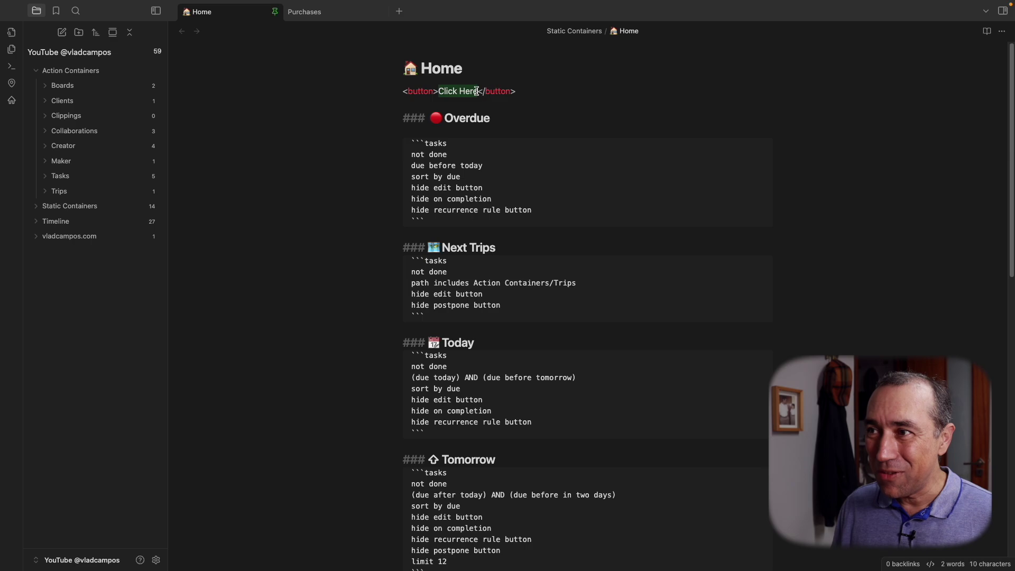
{"action": "type", "text": "[[P"}
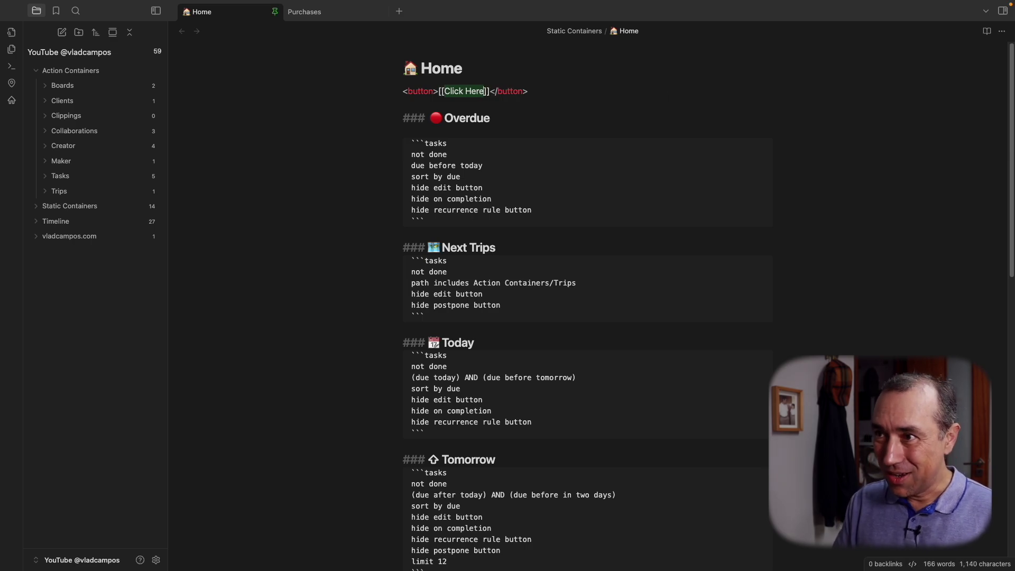
{"action": "type", "text": "ur"}
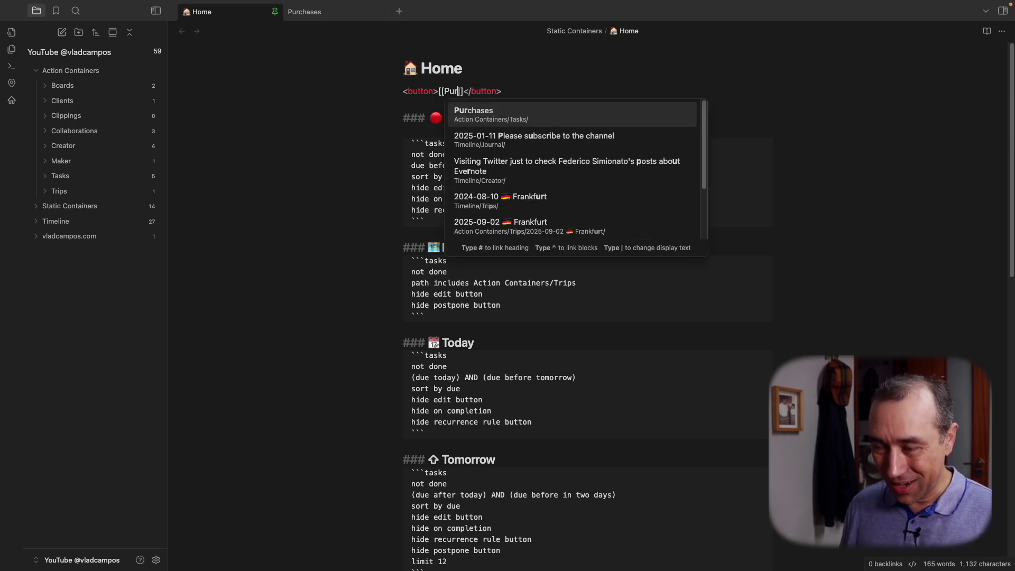
{"action": "key", "text": "Return"}
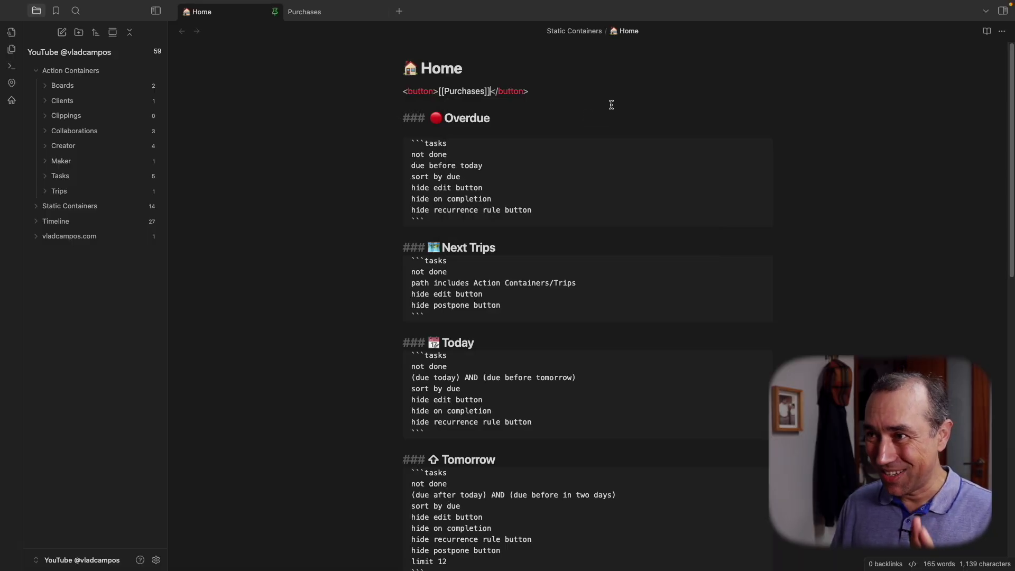
Test the linked button in reading view by opening Purchases, then return to Home.
{"action": "left_click", "coordinate": [986, 31]}
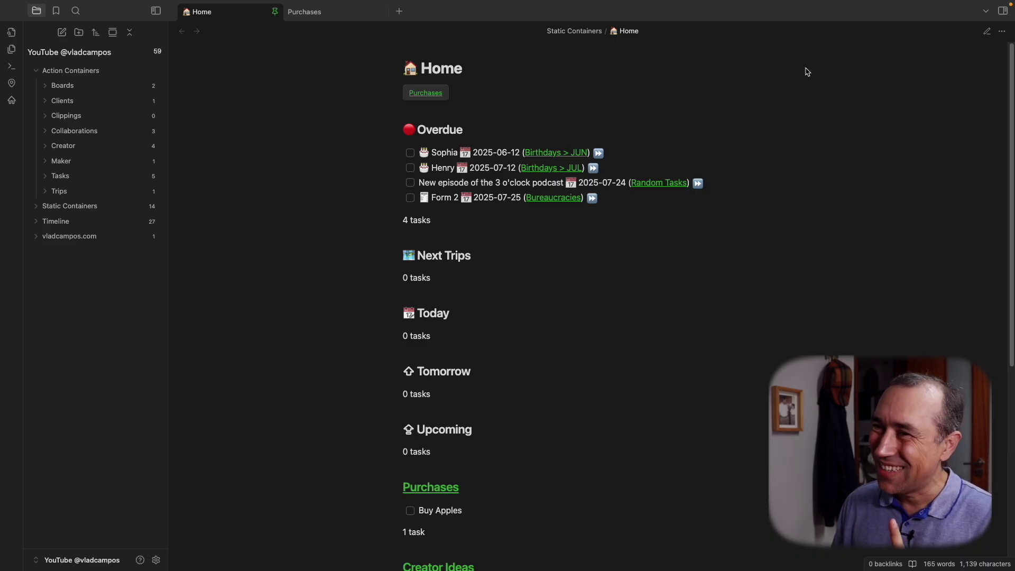
{"action": "left_click", "coordinate": [435, 96]}
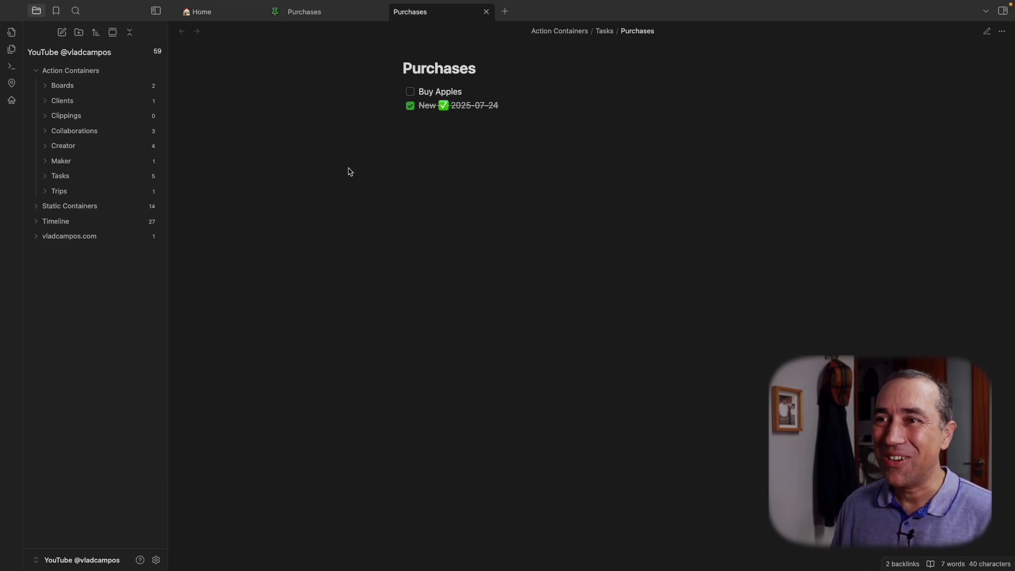
{"action": "left_click", "coordinate": [205, 14]}
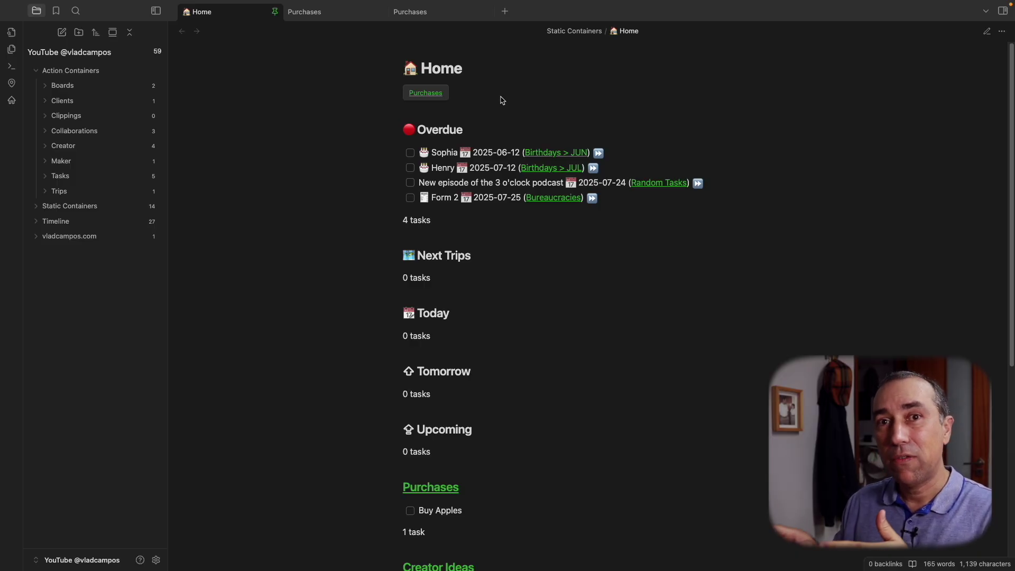
Change the button link to [[Purchases|🛒]] so it shows a shopping-cart emoji, then preview it.
{"action": "left_click", "coordinate": [987, 31]}
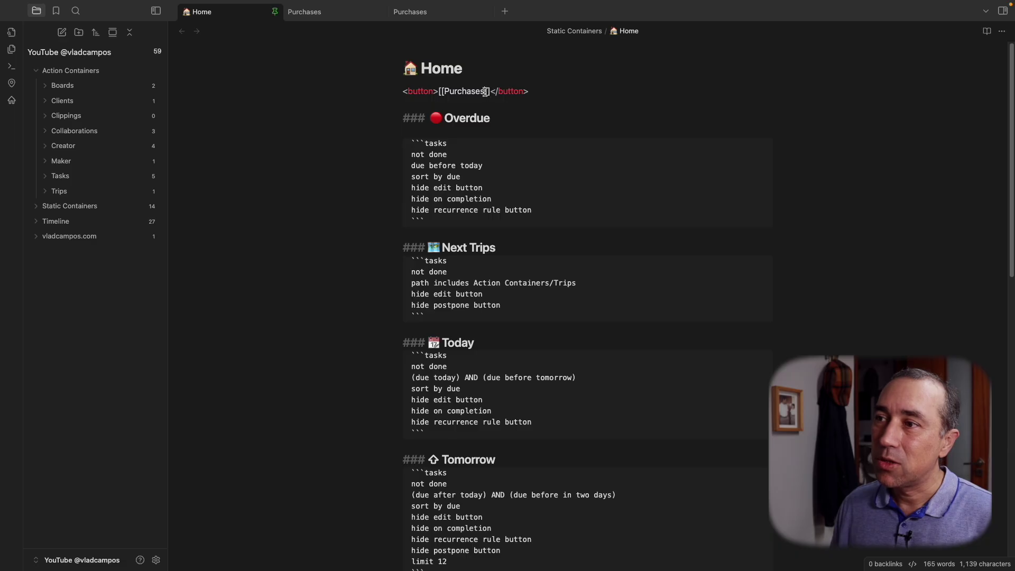
{"action": "type", "text": "|"}
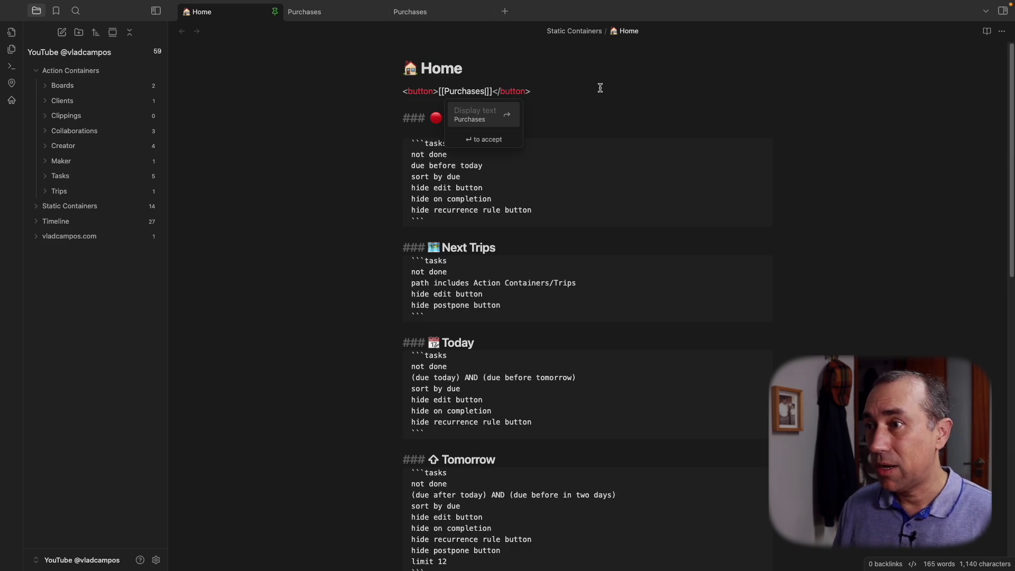
{"action": "key", "text": "ctrl+super+space"}
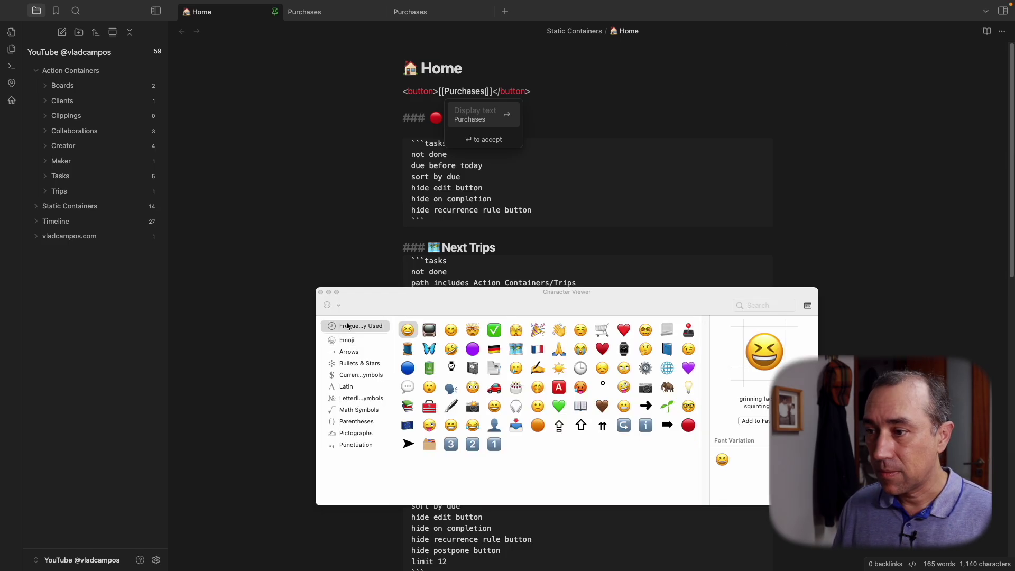
{"action": "double_click", "coordinate": [602, 330]}
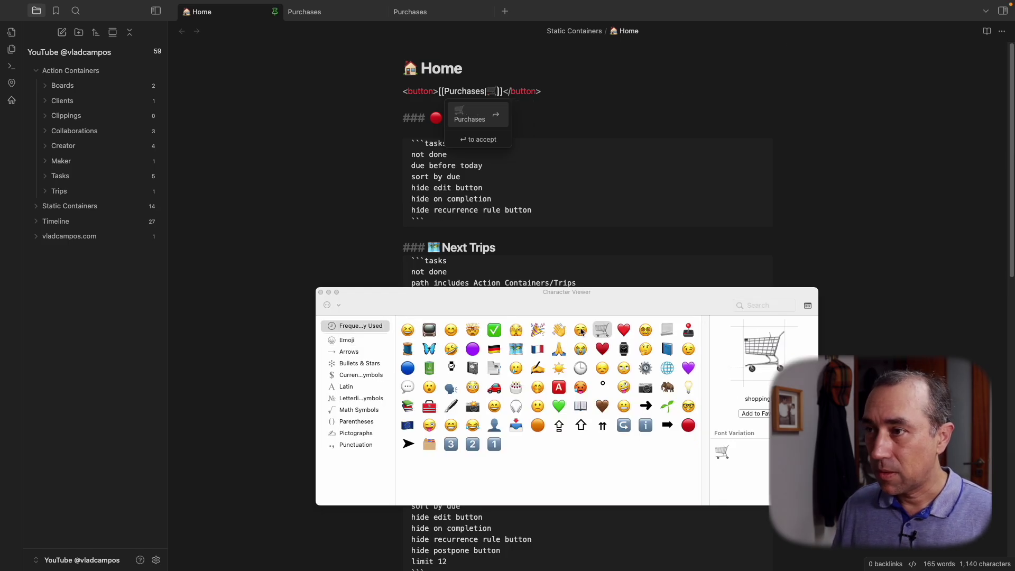
{"action": "left_click", "coordinate": [320, 291]}
{"action": "left_click", "coordinate": [570, 113]}
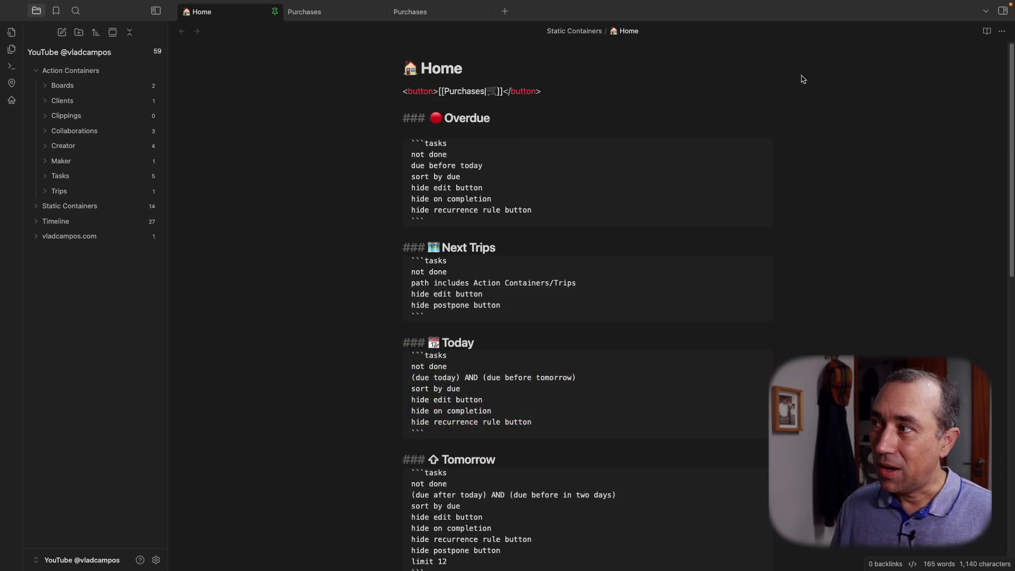
{"action": "left_click", "coordinate": [986, 33]}
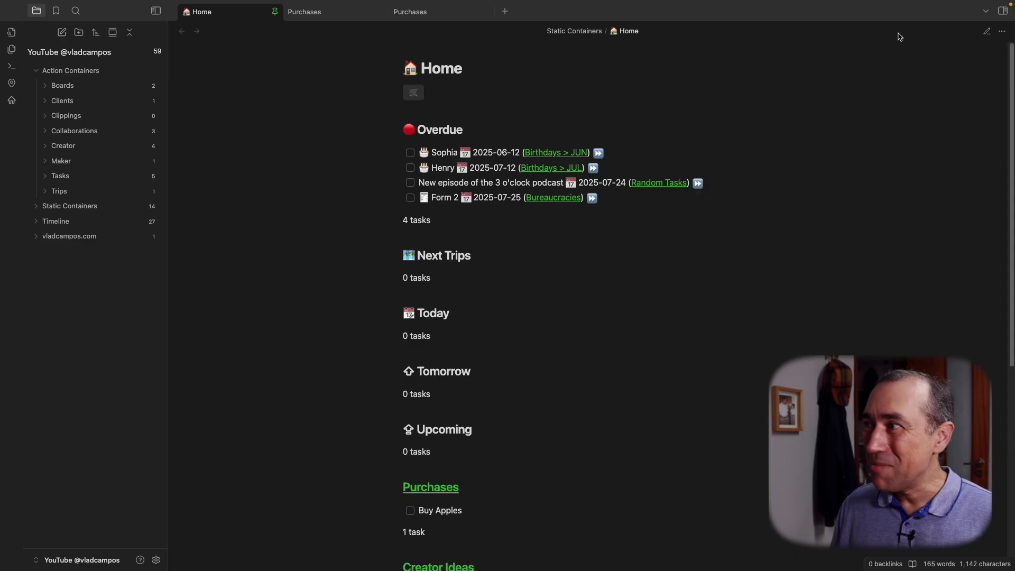
Duplicate the Purchases button markup right after the first button.
{"action": "left_click", "coordinate": [986, 31]}
{"action": "left_click_drag", "start_coordinate": [564, 93], "coordinate": [392, 96]}
{"action": "key", "text": "ctrl+c"}
{"action": "left_click", "coordinate": [572, 91]}
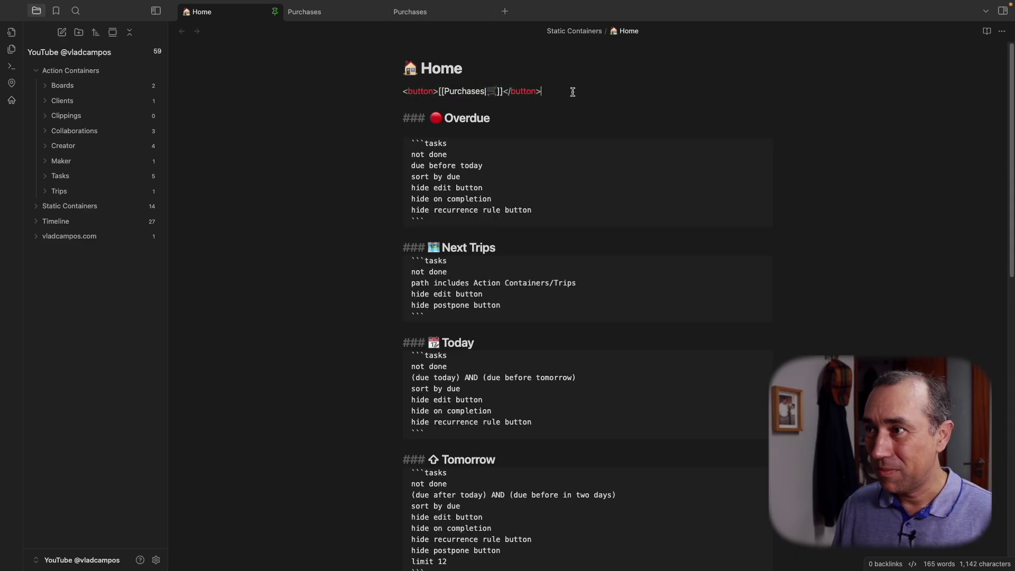
{"action": "key", "text": "ctrl+v"}
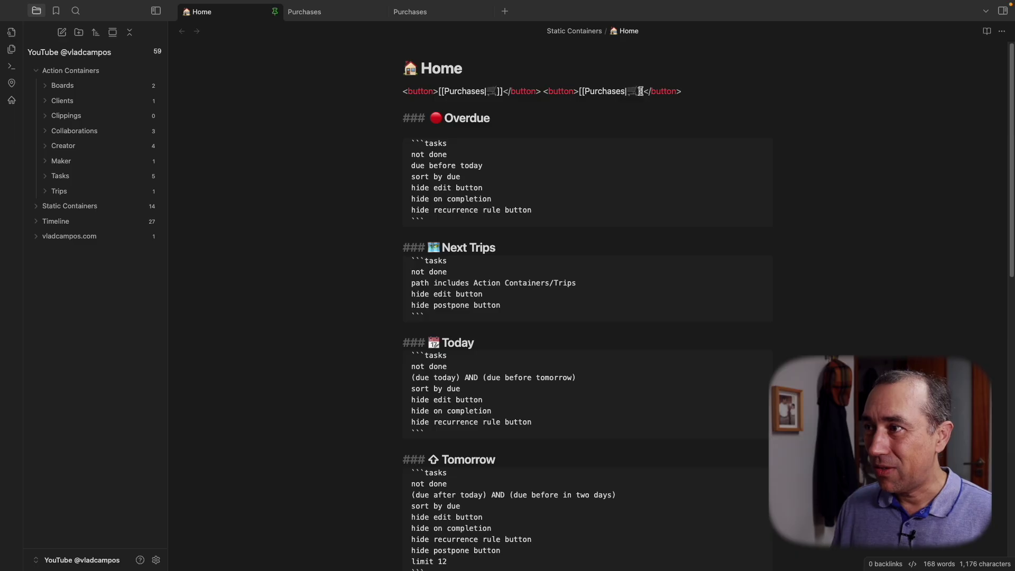
Change the copy's link to [[Random Tasks|✅]] and select it to move in front.
{"action": "left_click_drag", "start_coordinate": [635, 91], "coordinate": [590, 92]}
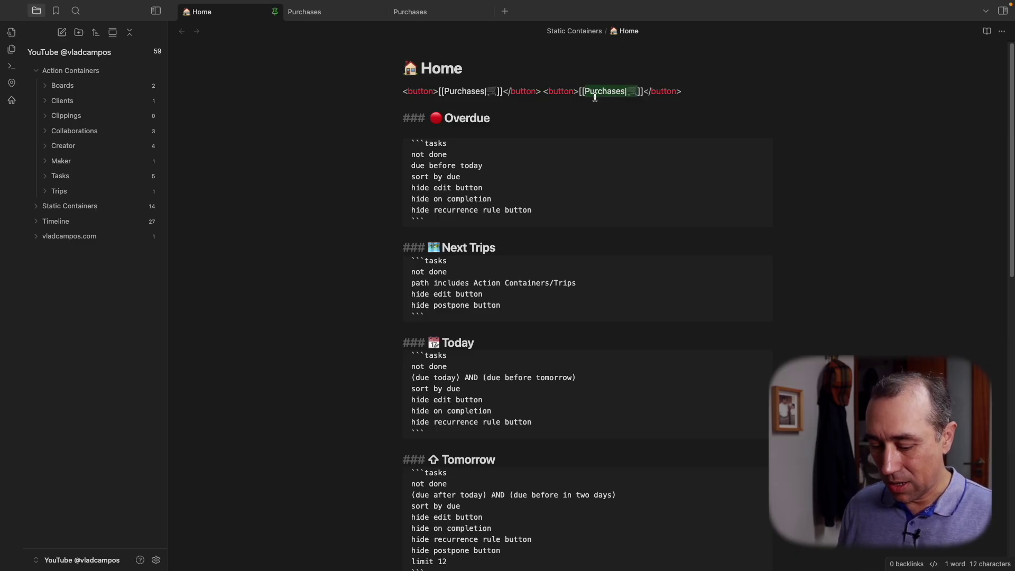
{"action": "key", "text": "BackSpace"}
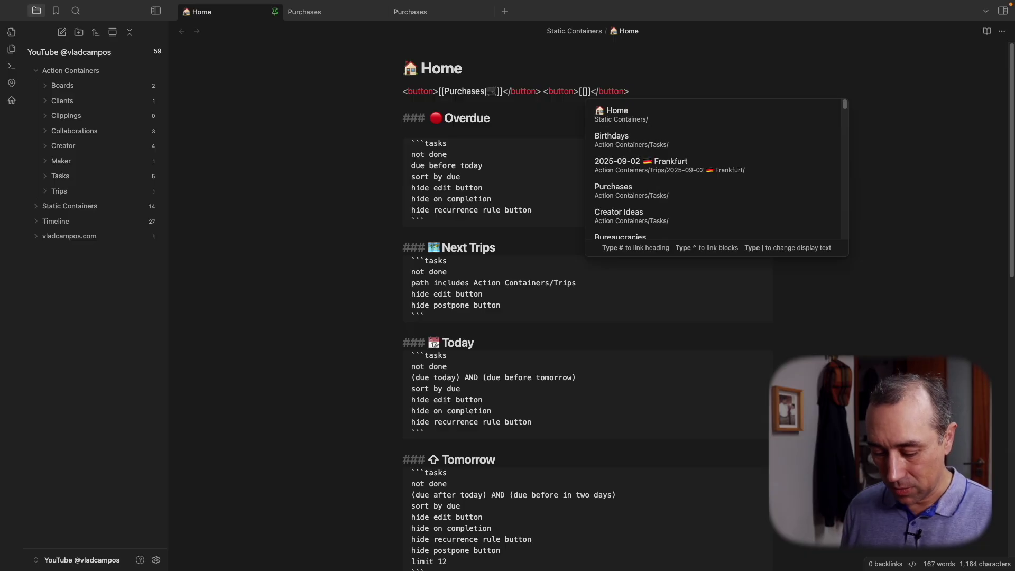
{"action": "type", "text": "Rand"}
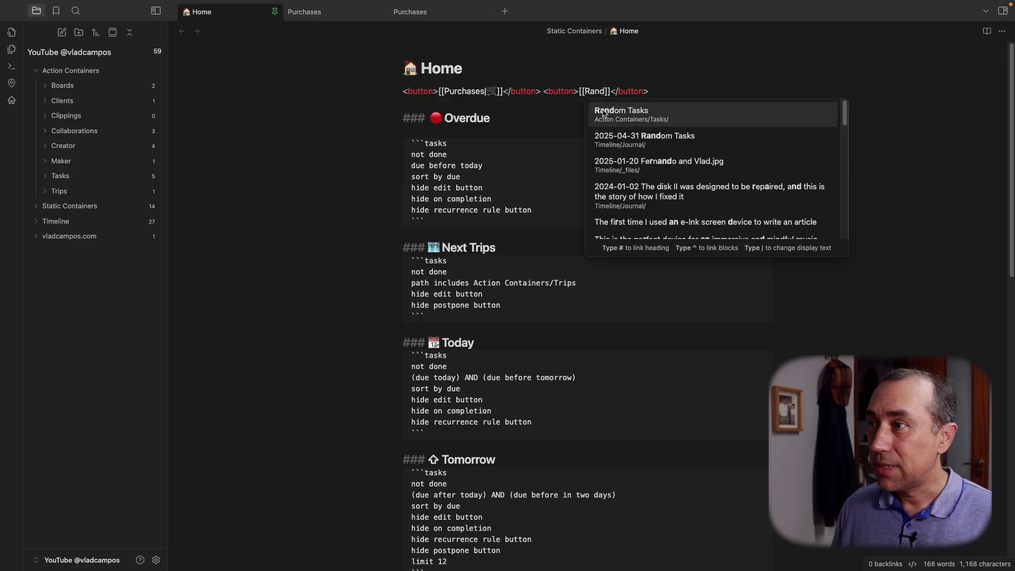
{"action": "left_click", "coordinate": [625, 123]}
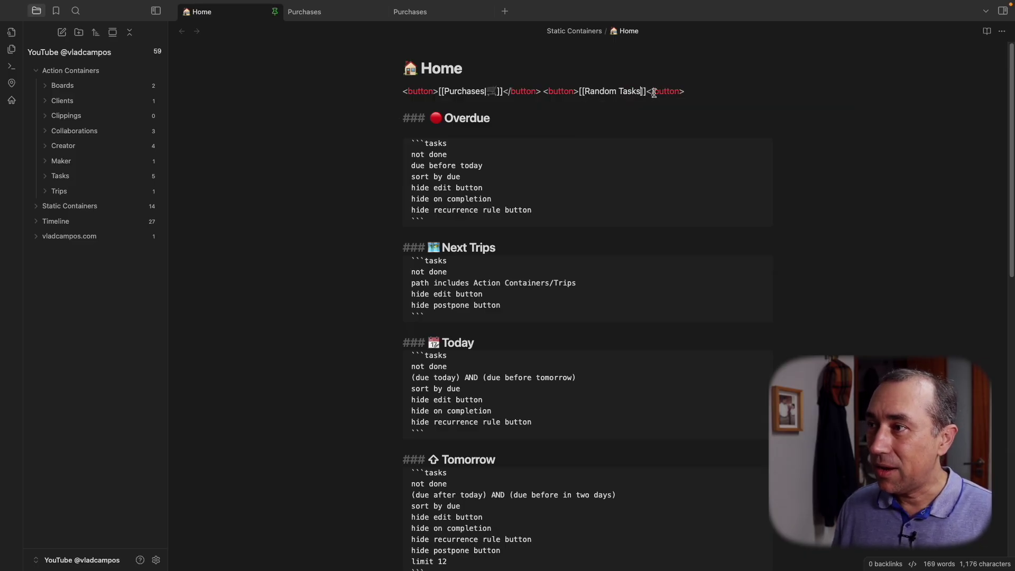
{"action": "type", "text": "|"}
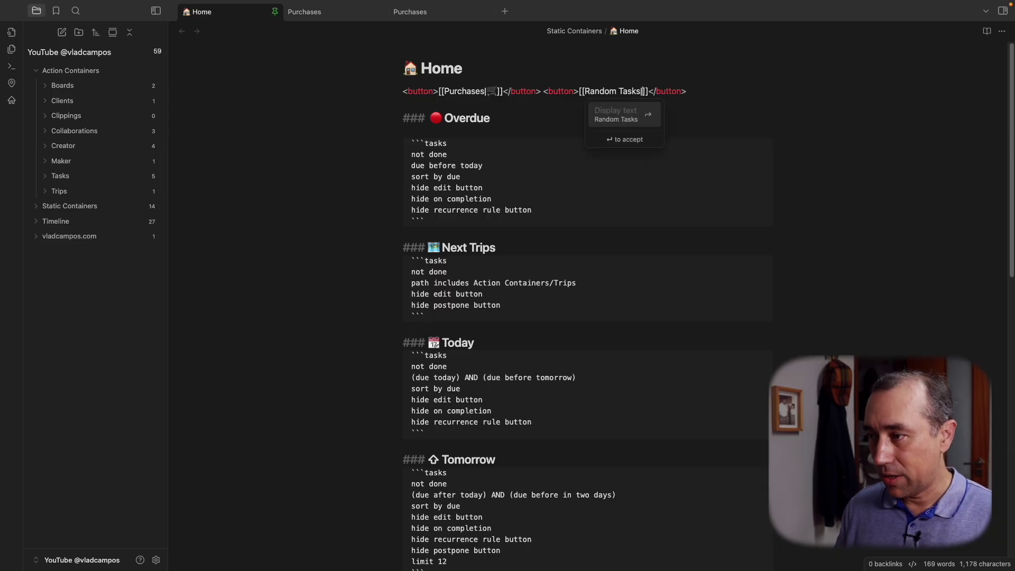
{"action": "key", "text": "ctrl+super+space"}
{"action": "left_click", "coordinate": [516, 330]}
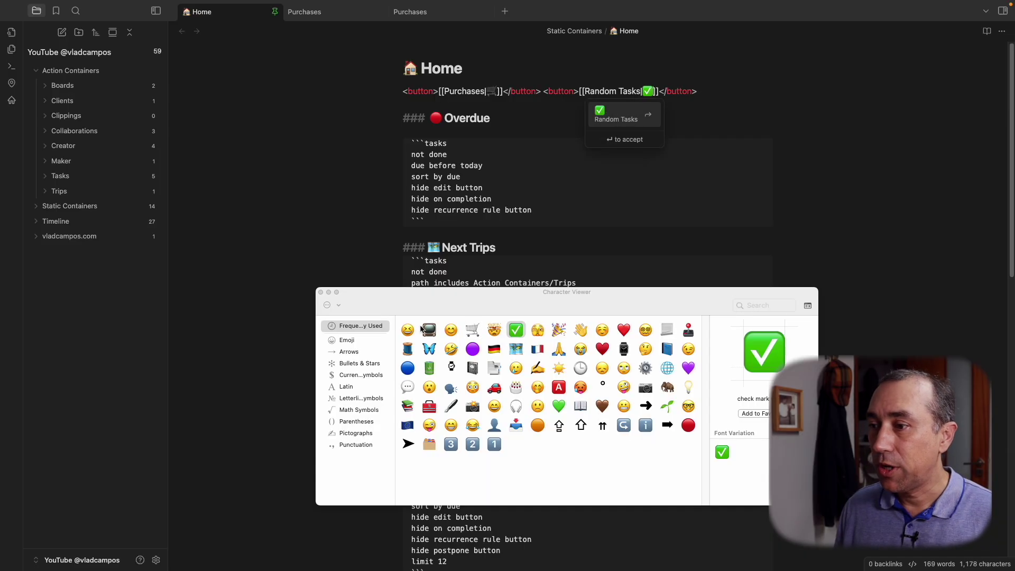
{"action": "left_click", "coordinate": [320, 293]}
{"action": "left_click", "coordinate": [720, 90]}
{"action": "left_click_drag", "start_coordinate": [704, 94], "coordinate": [550, 90]}
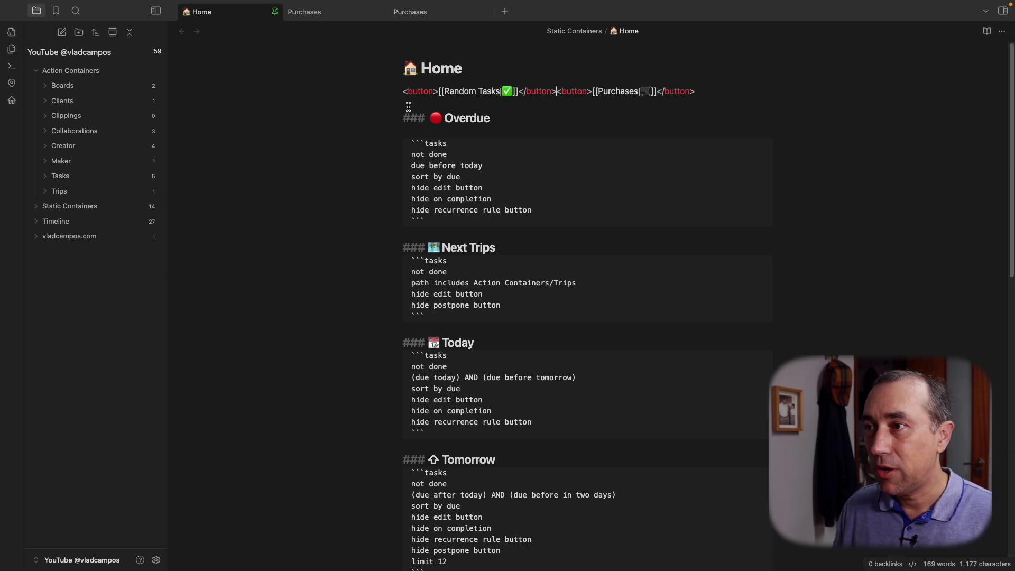
View both emoji buttons in reading view and open Random Tasks via the ✅ button.
{"action": "left_click", "coordinate": [985, 32]}
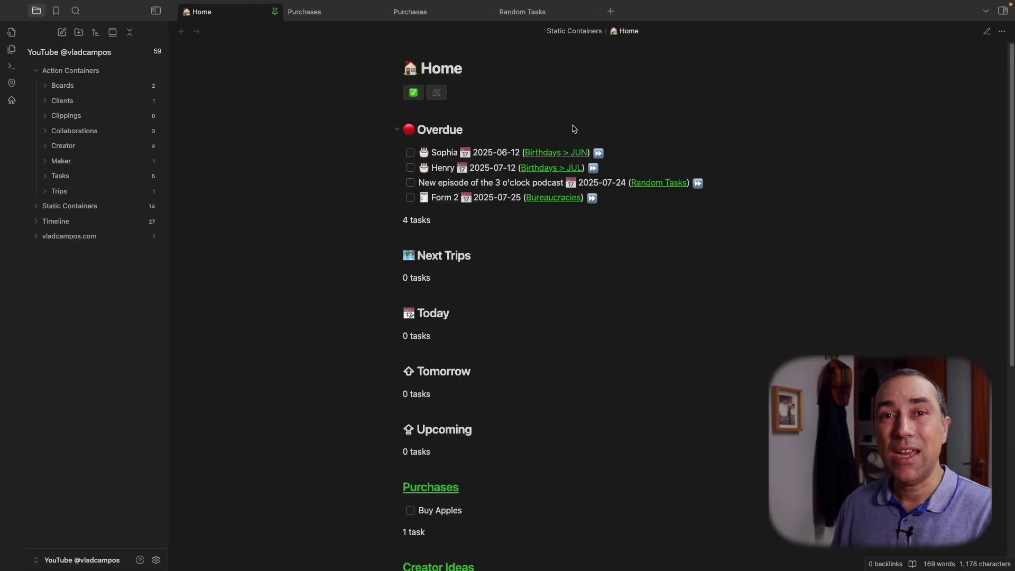
{"action": "left_click", "coordinate": [413, 95]}
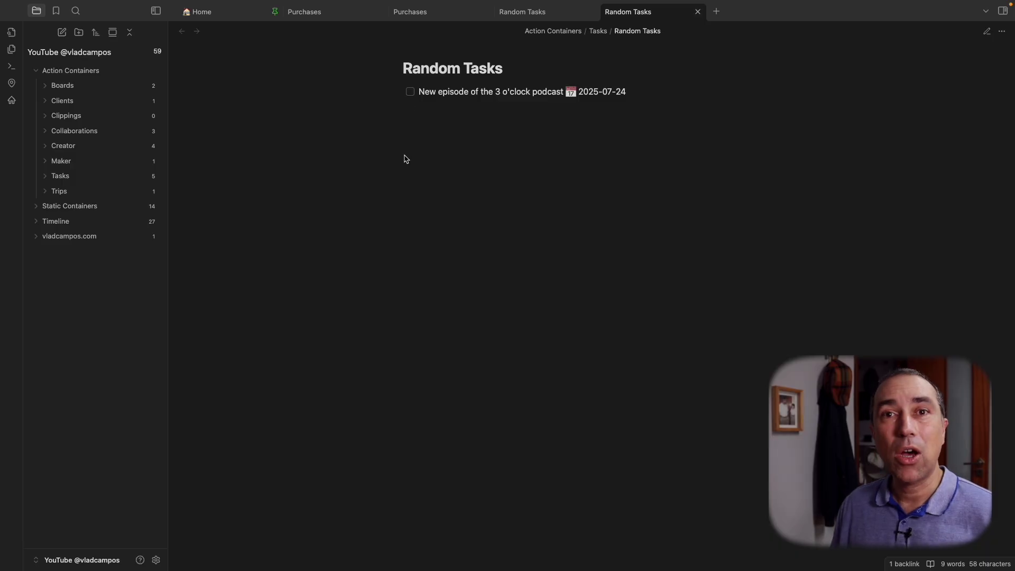